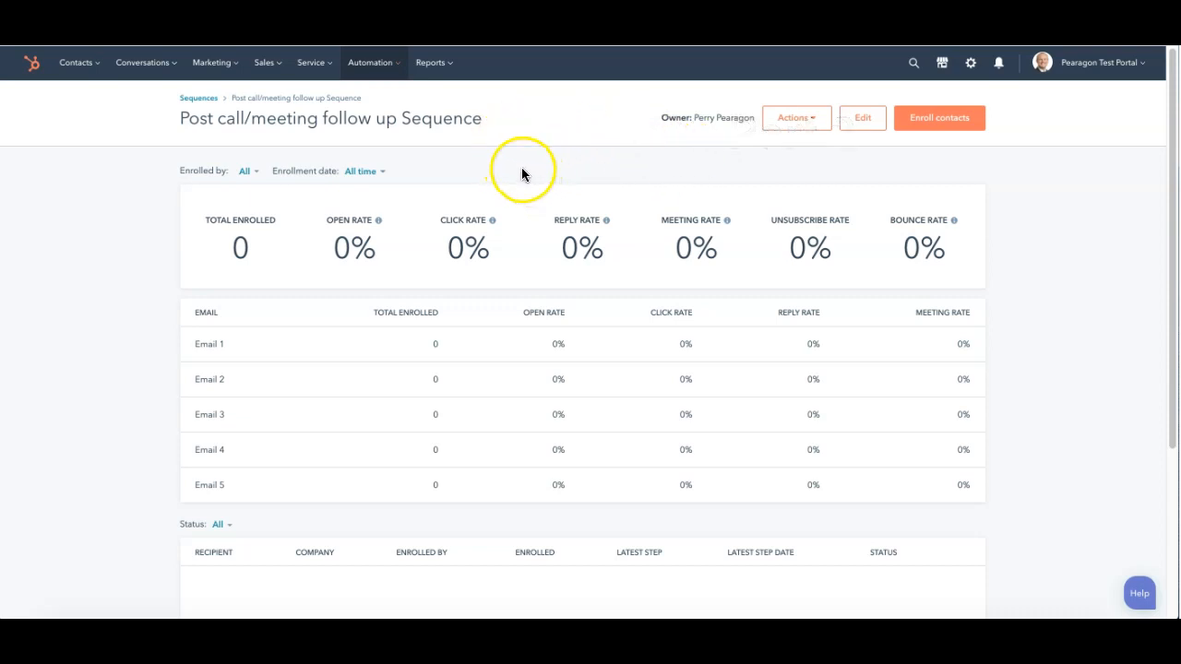
Step: Open the first contact's record from the contacts list, start an email to them and choose a sequence for it
mouse_move(76, 62)
left_click(80, 101)
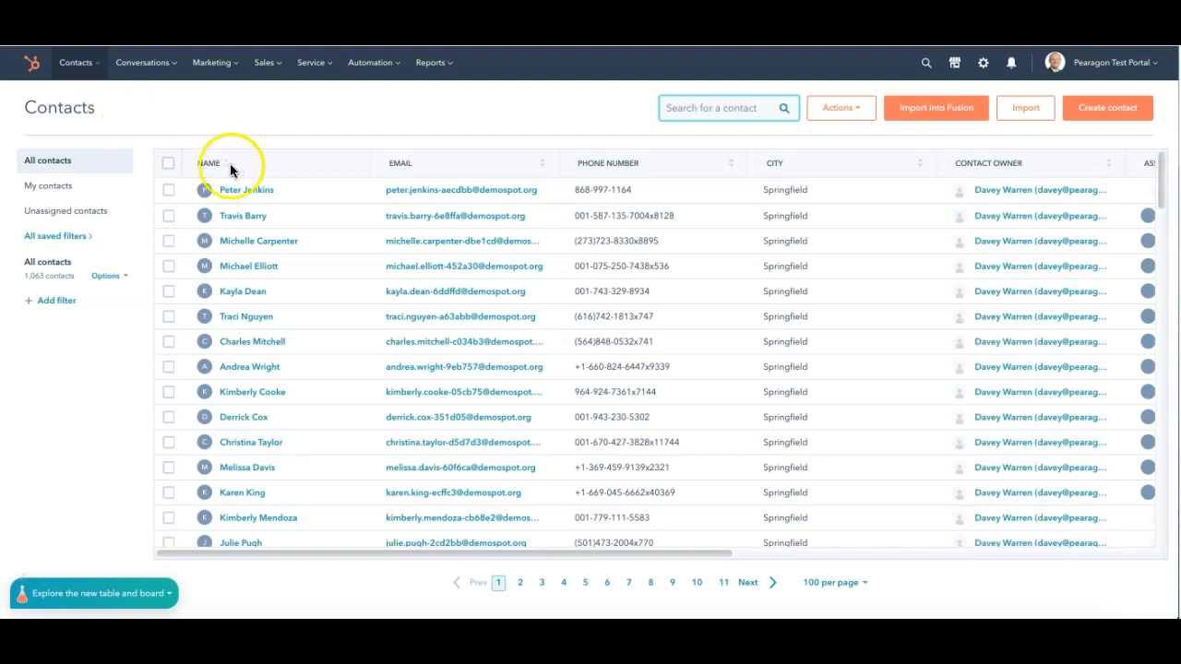
left_click(251, 191)
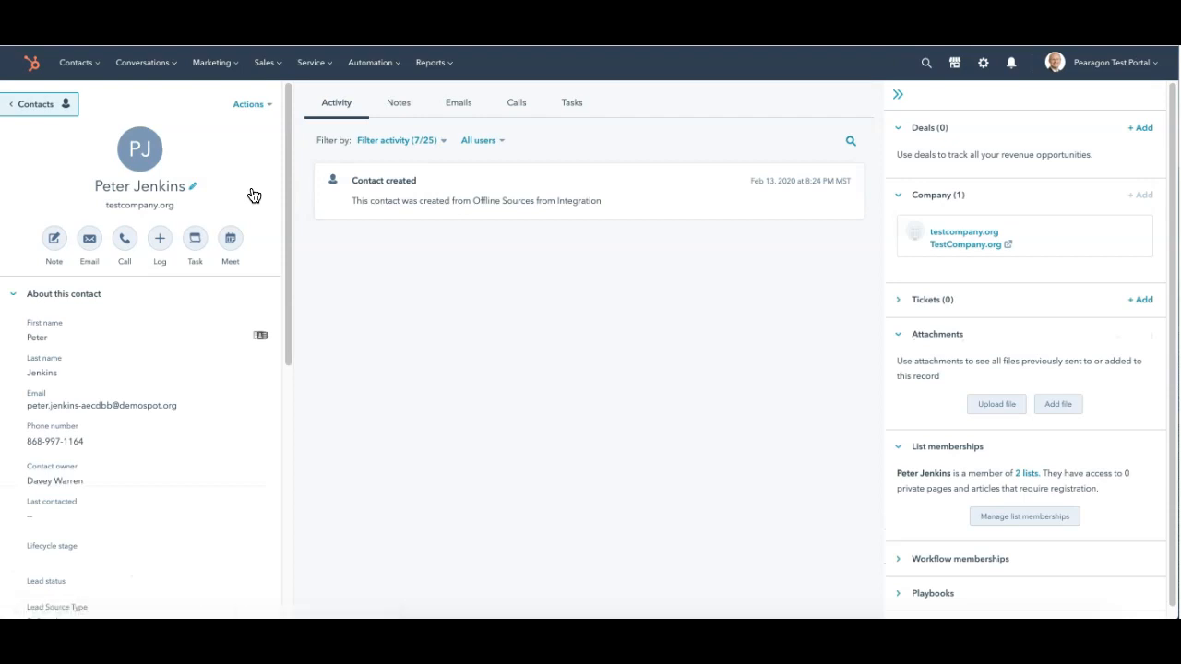
left_click(89, 242)
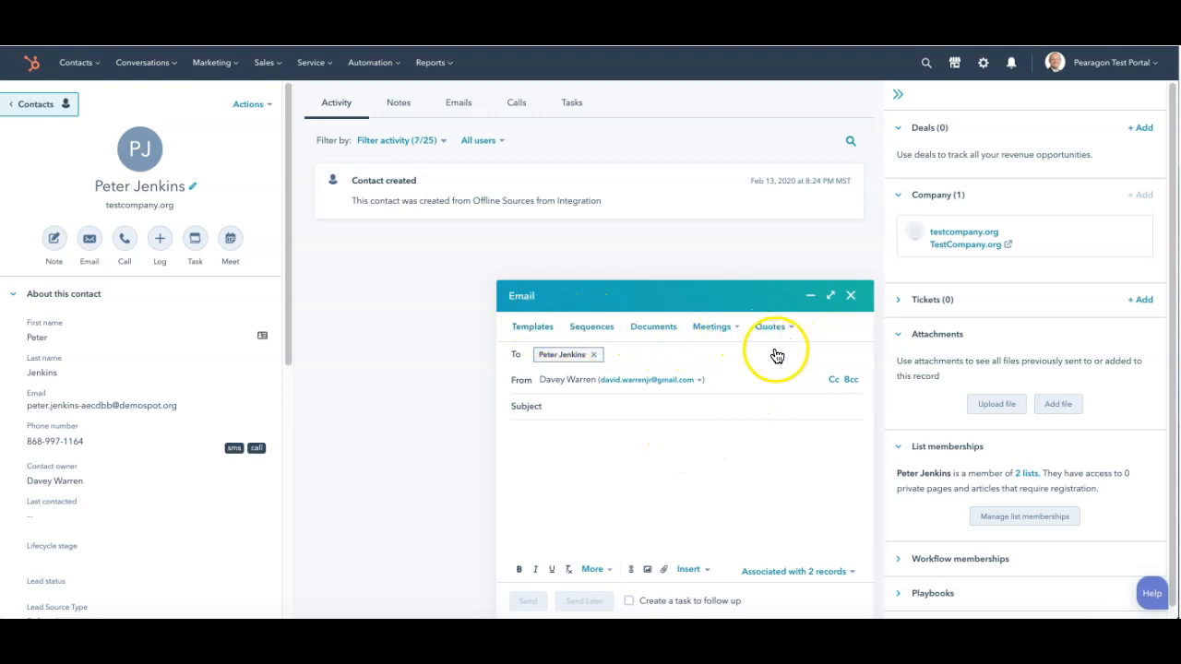
left_click(601, 328)
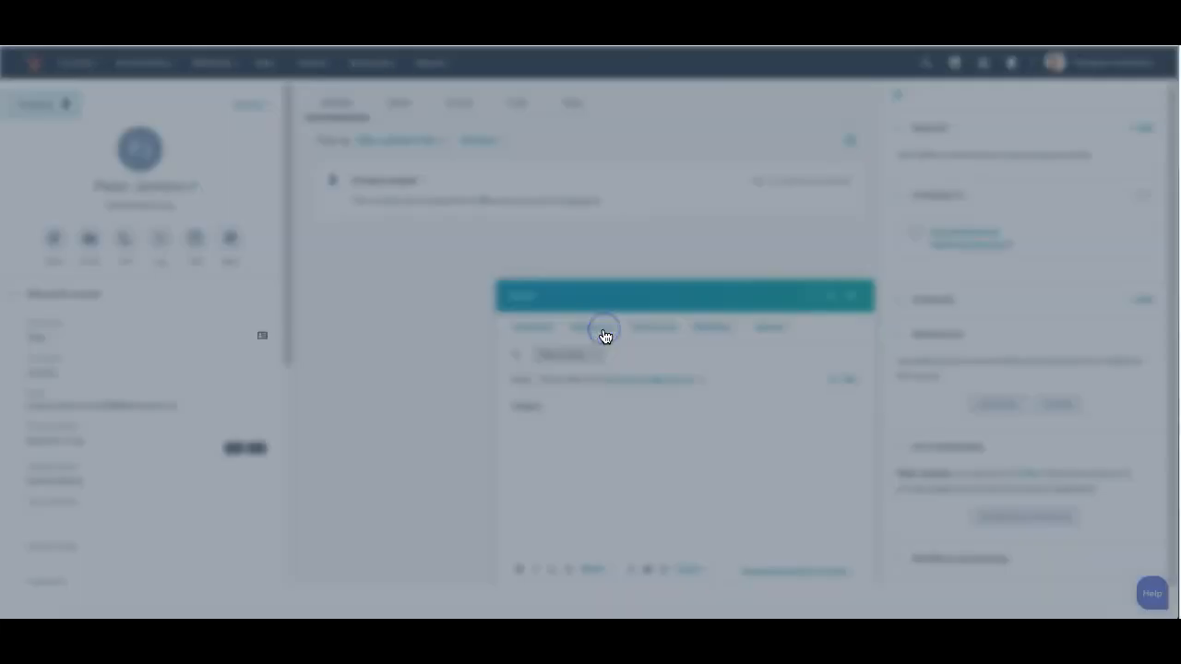
left_click(355, 230)
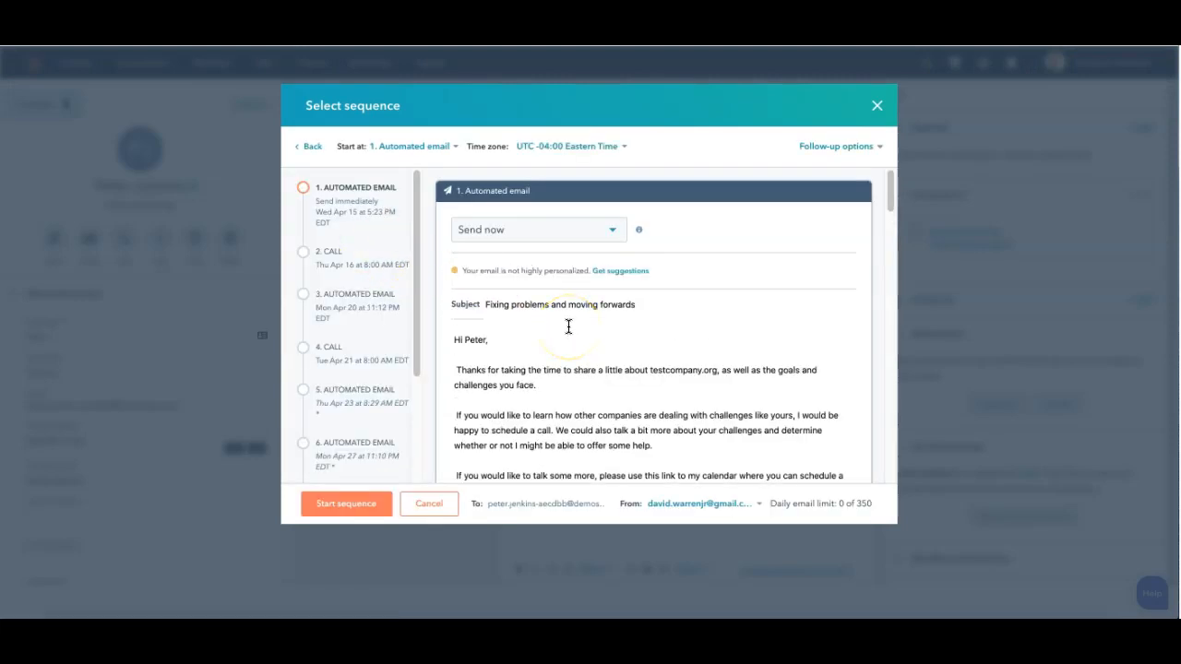
Step: Review the timing, subjects and contents of the sequence's automated emails and call tasks
scroll(701, 354, "down", 1)
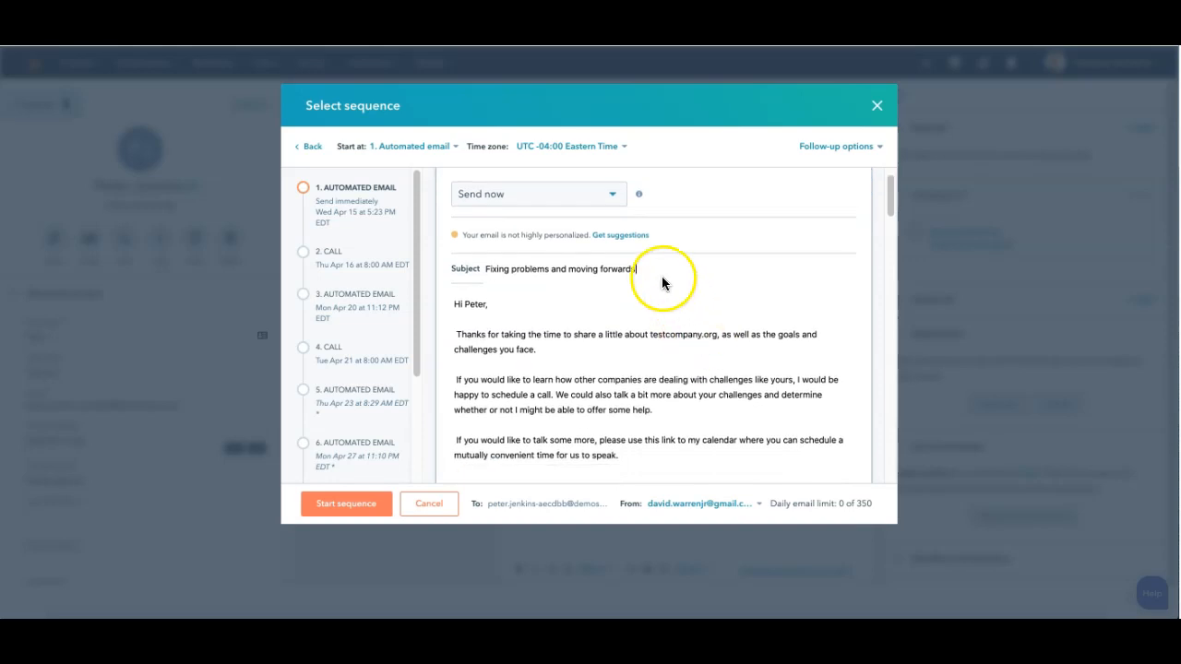
scroll(690, 369, "down", 1)
scroll(689, 376, "down", 6)
scroll(689, 376, "down", 3)
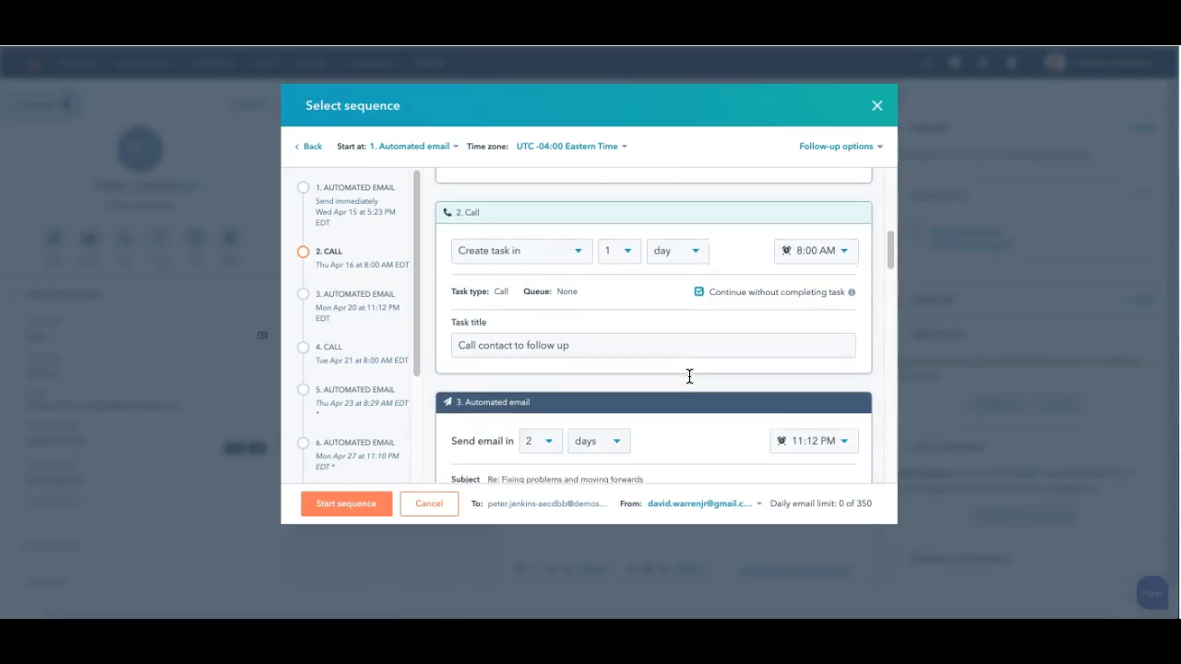
scroll(689, 376, "down", 5)
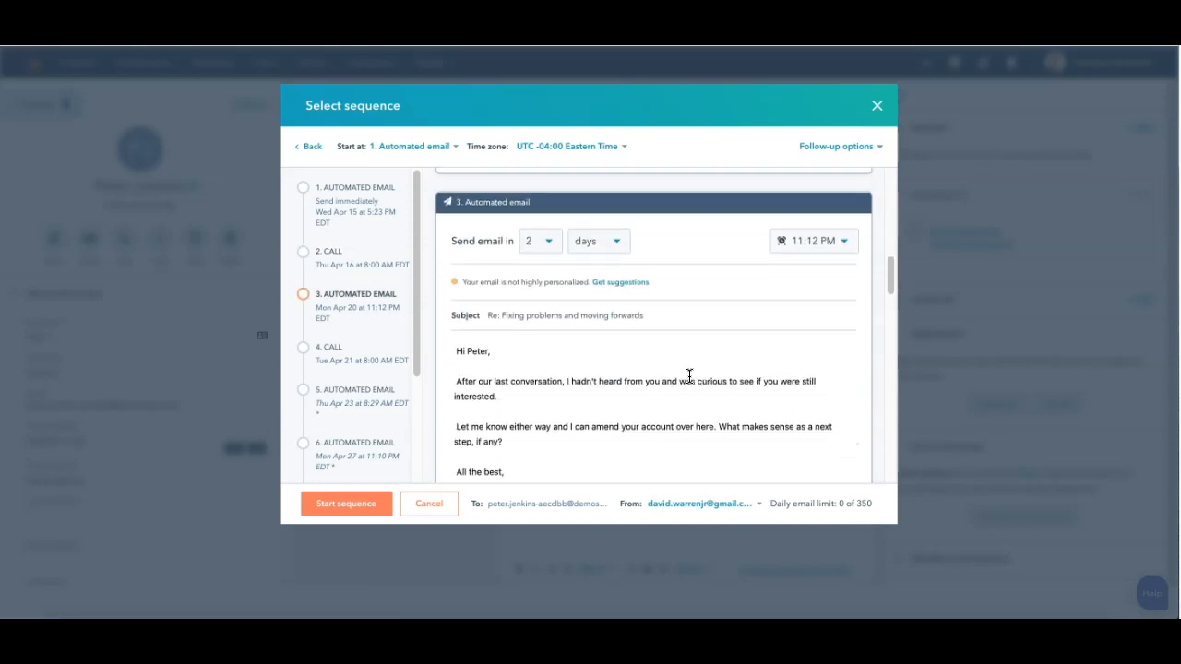
scroll(689, 376, "up", 10)
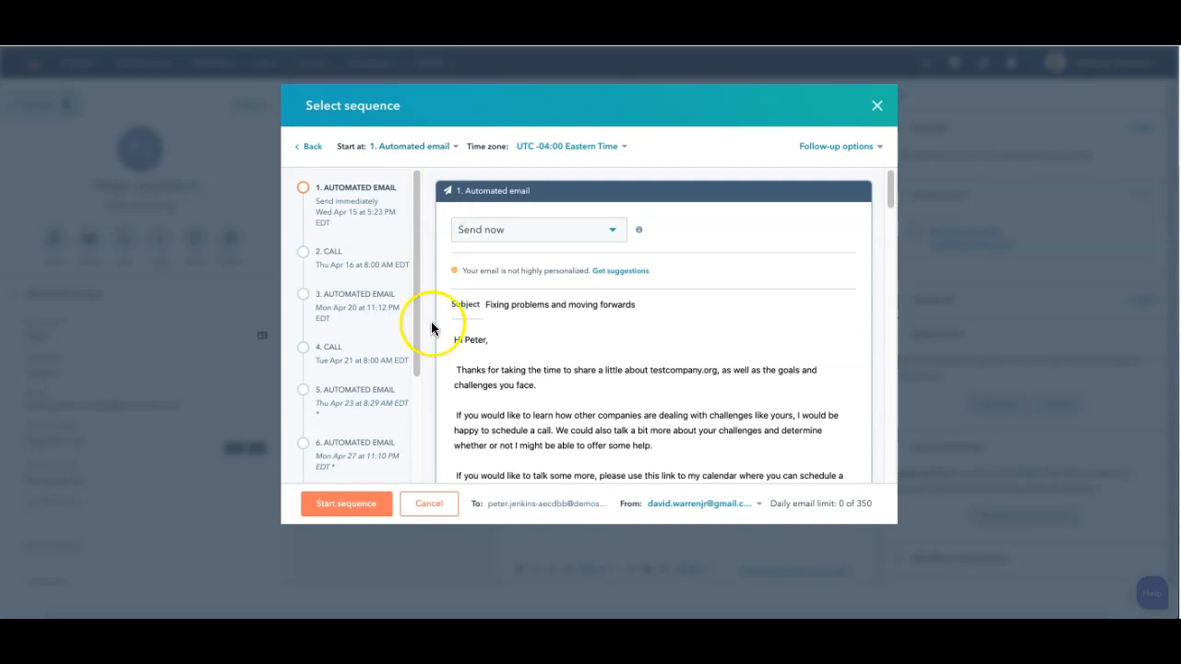
Step: Start the sequence at 3. Automated email and schedule that email with Send later on 04/16/2020
left_click(456, 147)
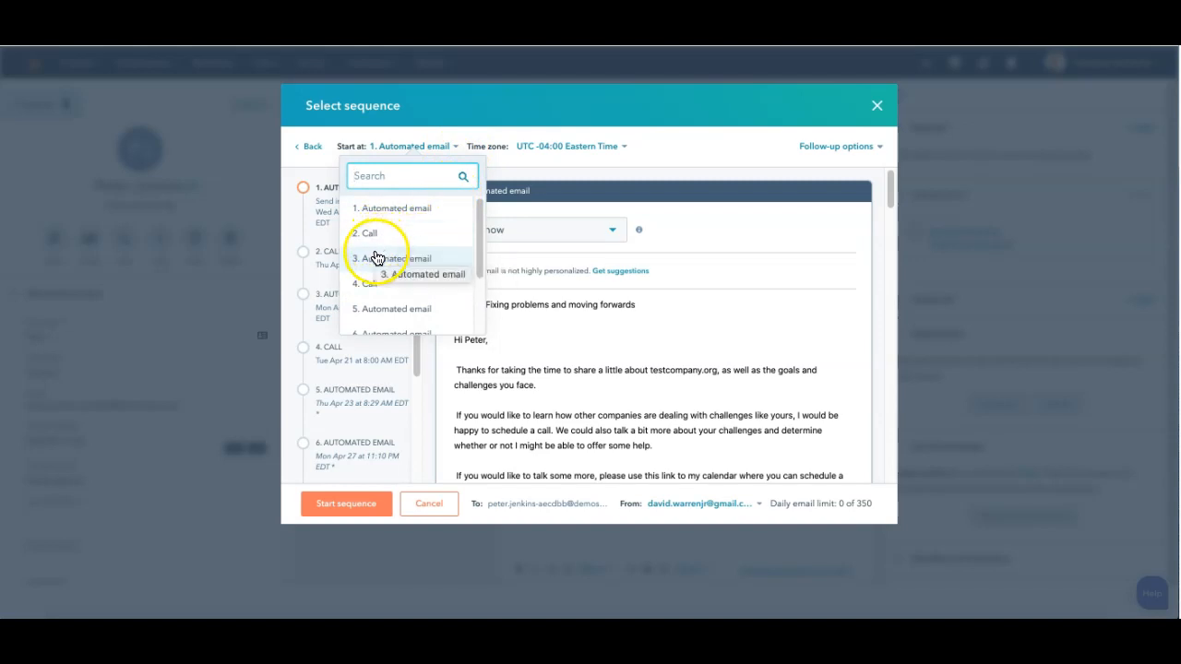
left_click(376, 257)
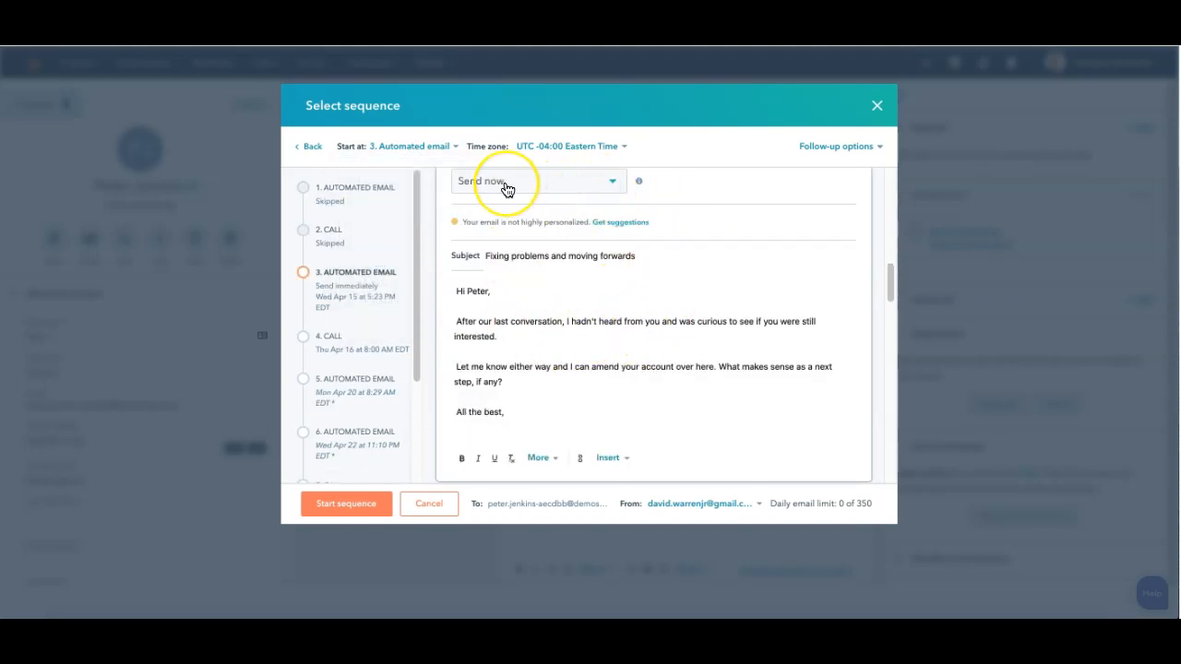
scroll(657, 232, "up", 1)
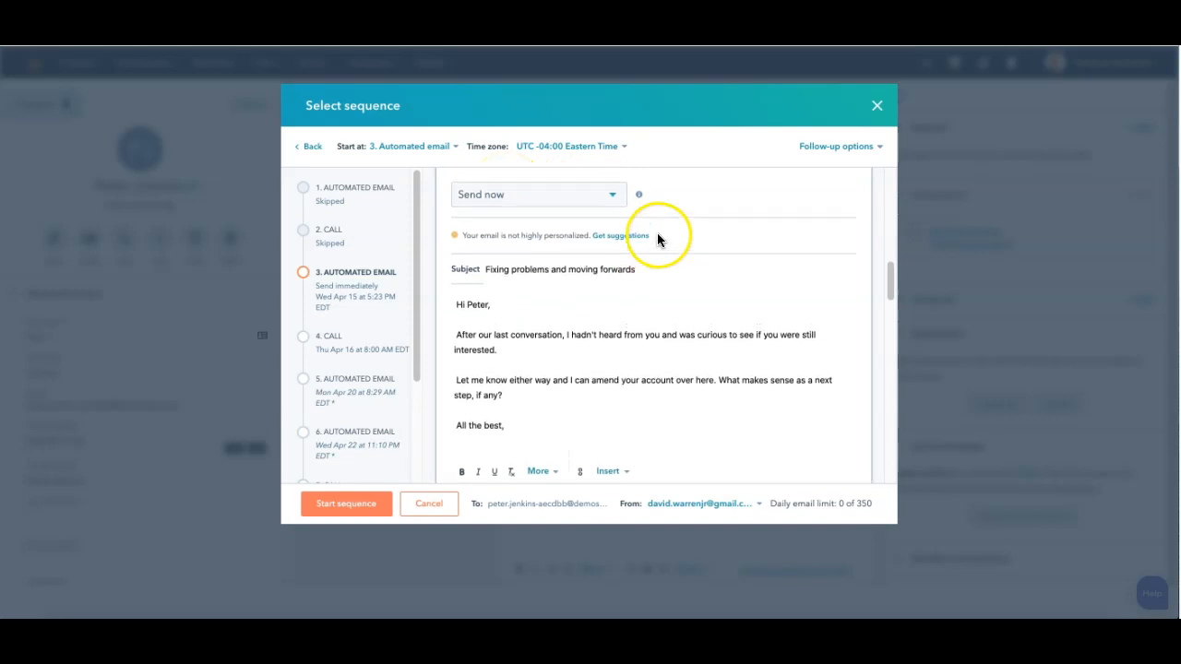
left_click(615, 196)
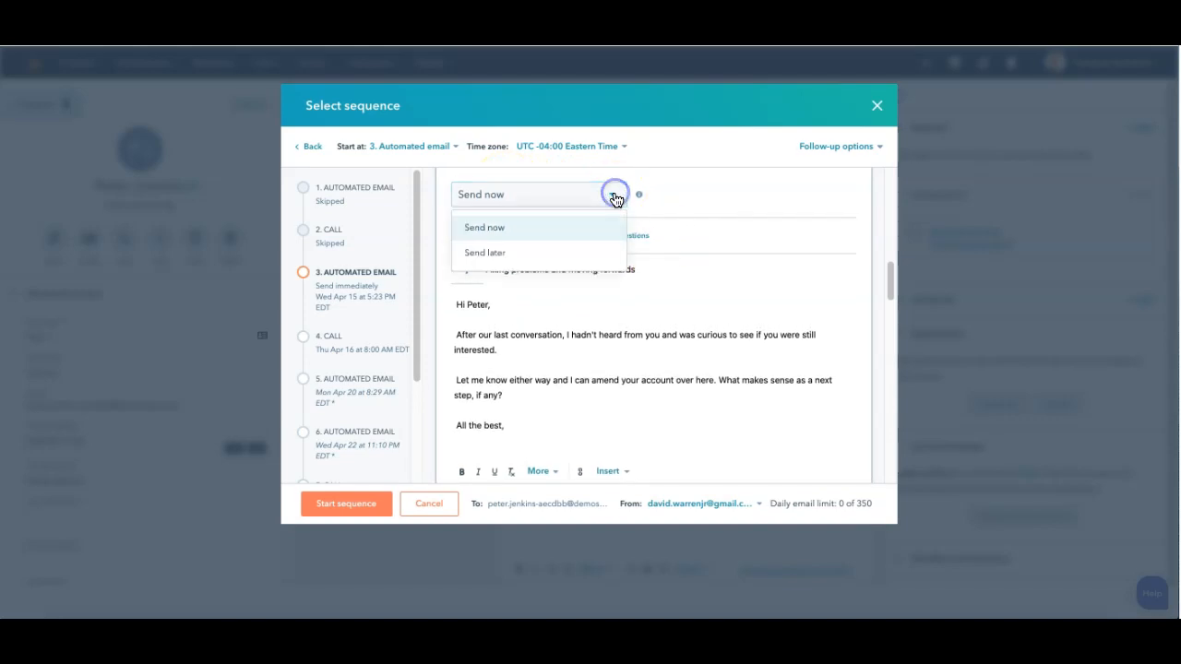
left_click(572, 247)
left_click(713, 196)
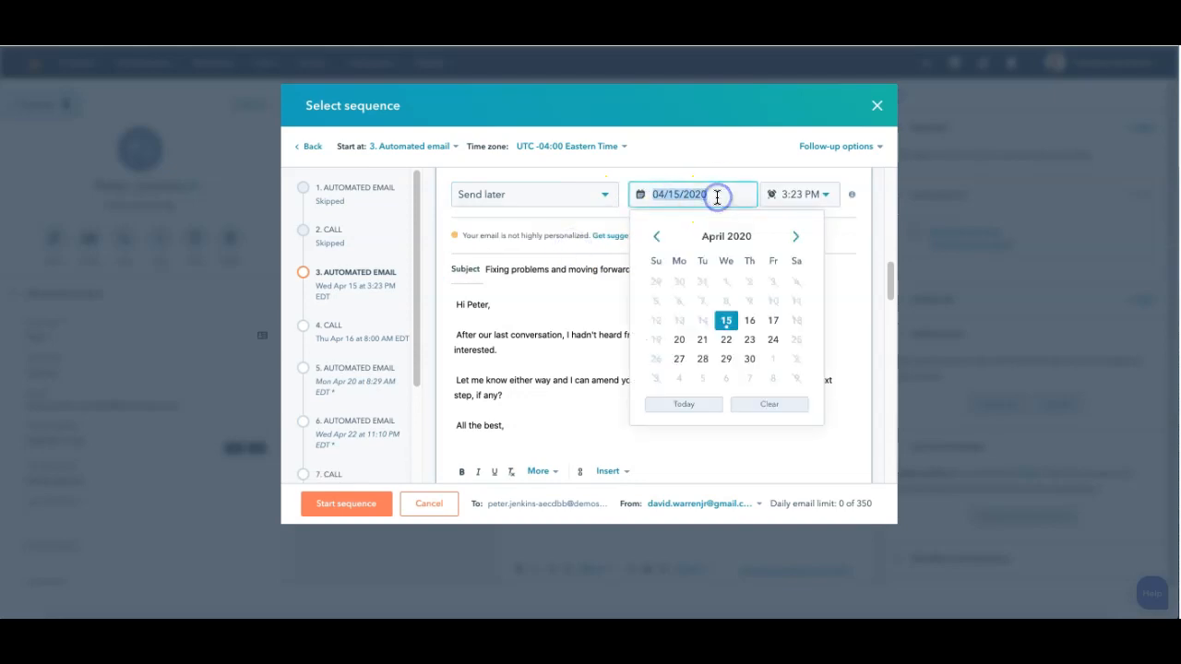
left_click(750, 320)
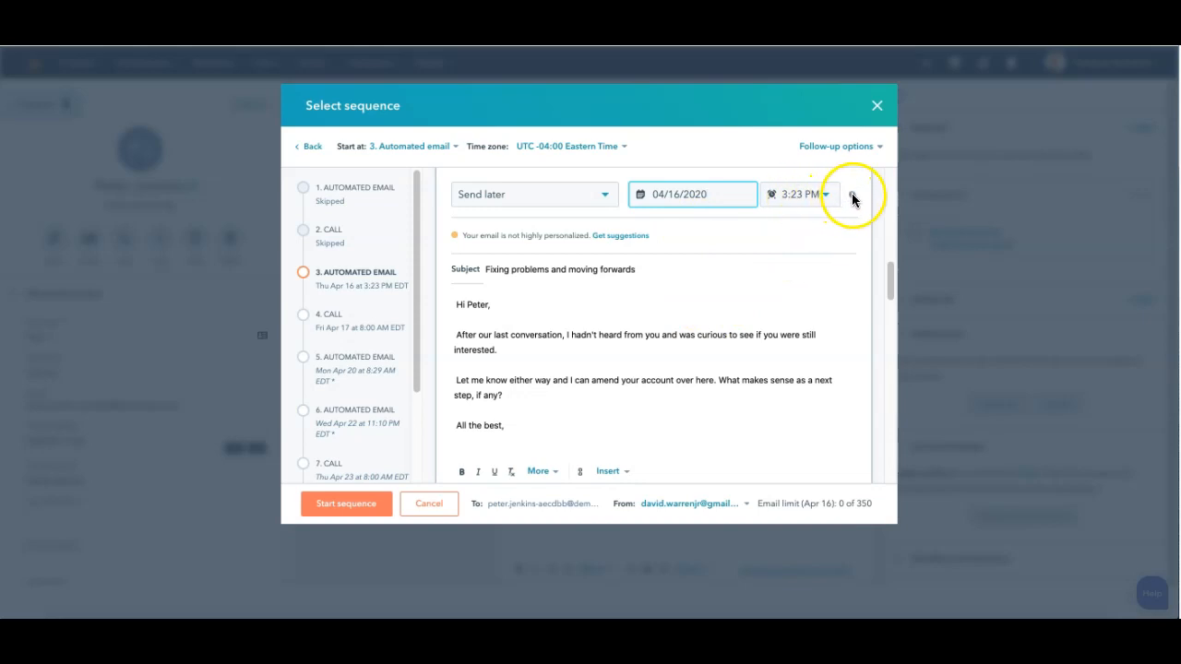
Step: Set the sequence's time zone to UTC -06:00 Mountain Time
mouse_move(853, 199)
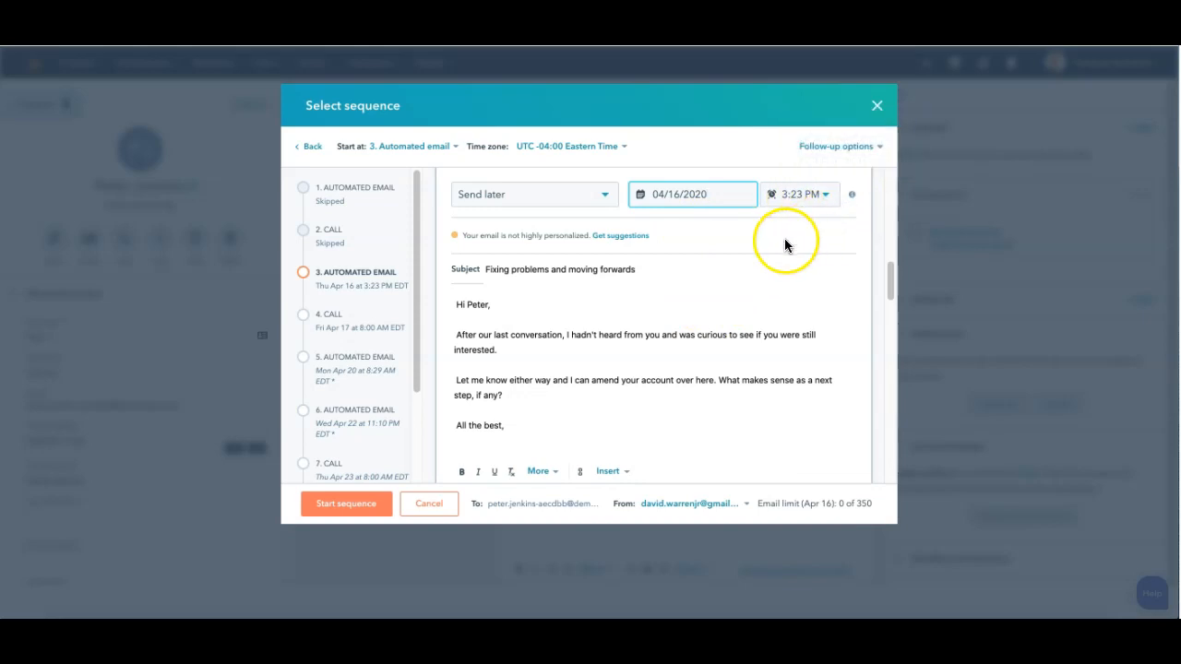
left_click(623, 148)
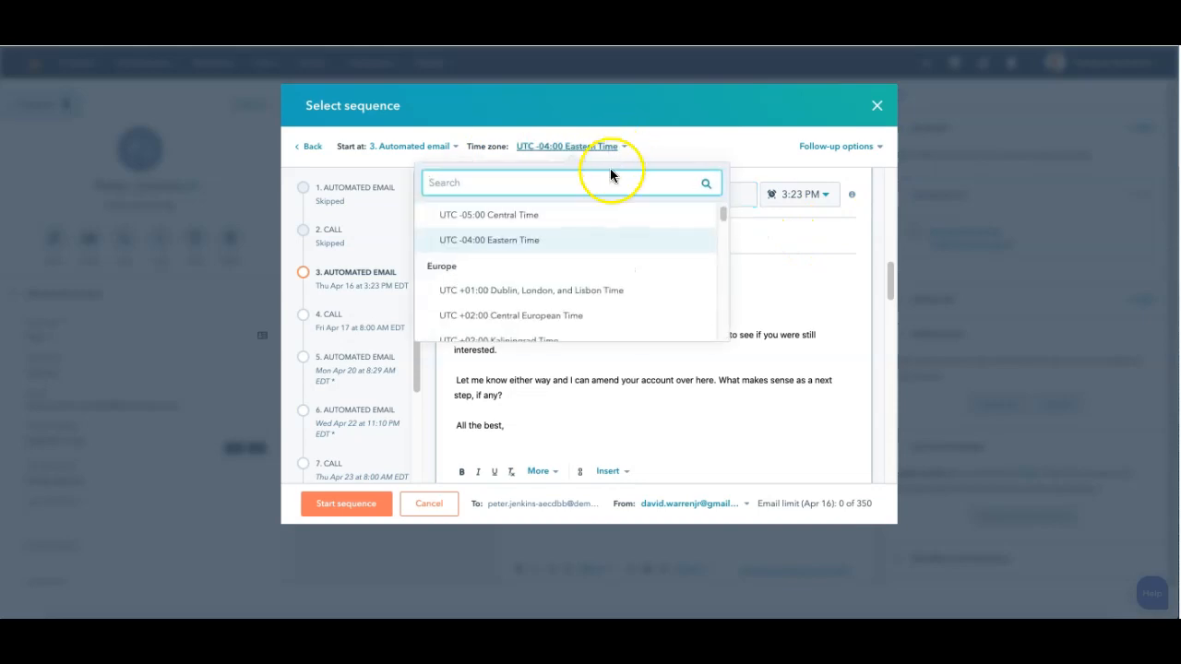
scroll(556, 305, "down", 1)
scroll(556, 305, "up", 2)
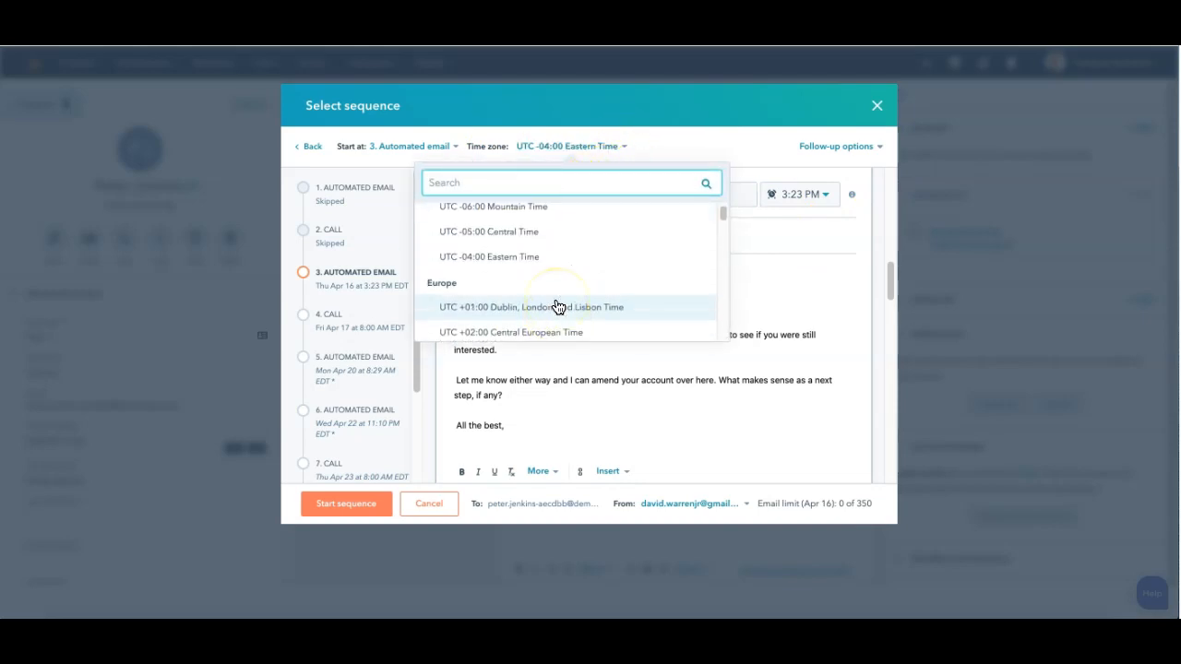
left_click(525, 210)
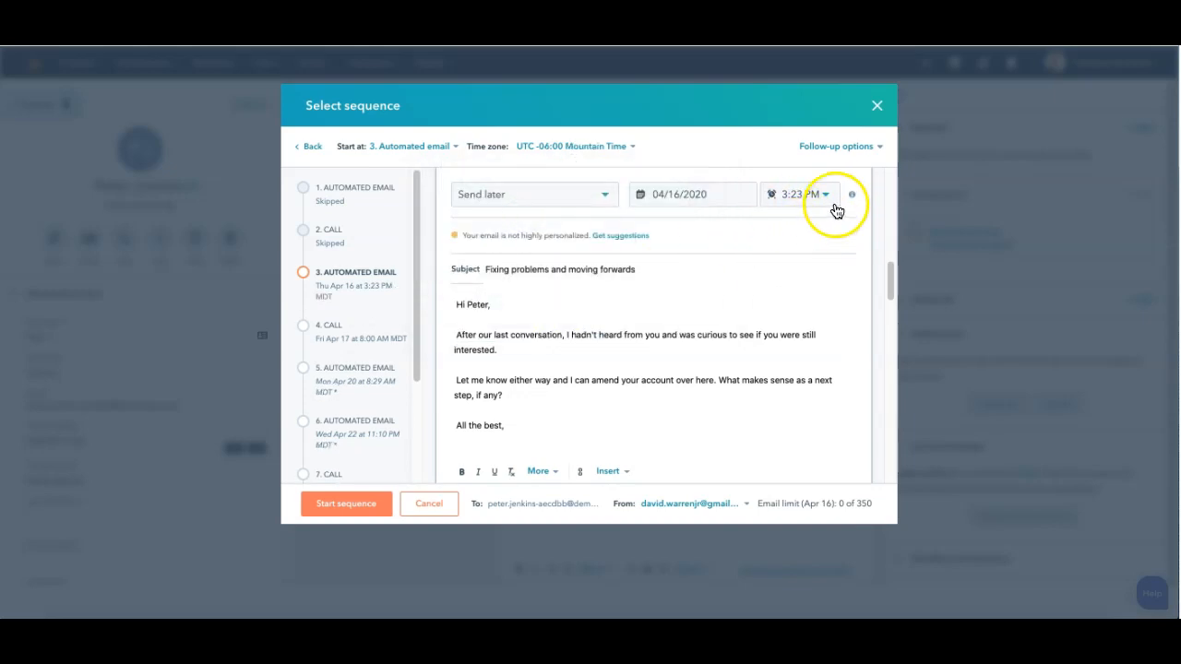
Step: Examine the follow-up options, the call task's Continue without completing task option, and the fifth step's email without changing any settings
left_click(879, 148)
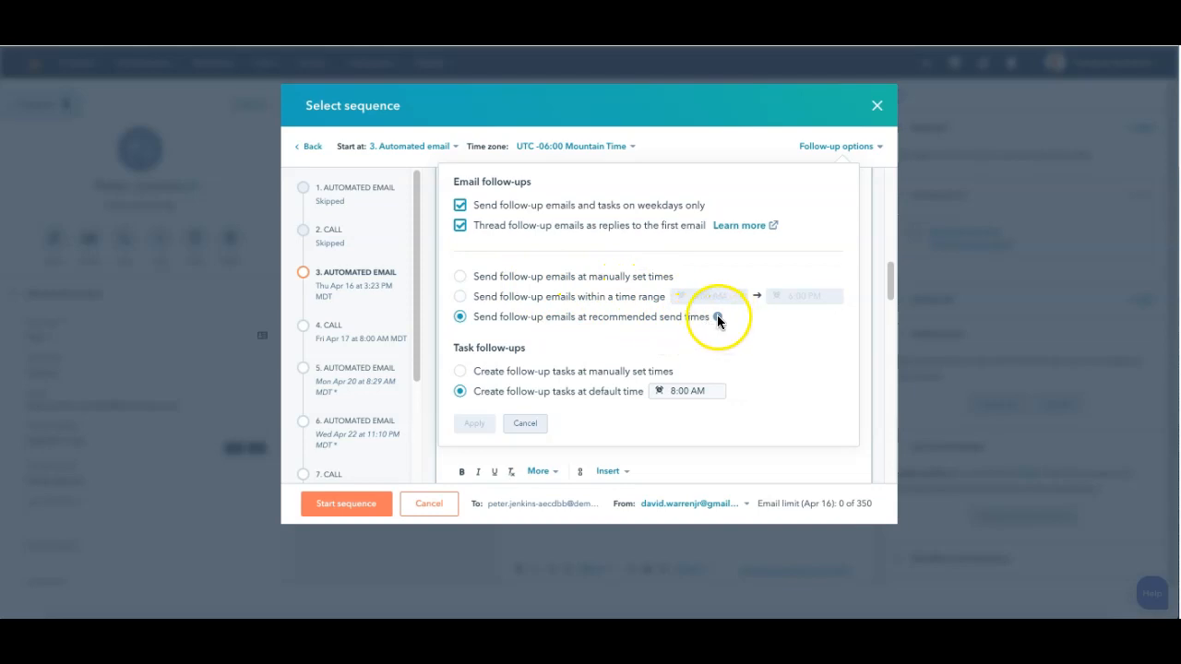
left_click(525, 423)
scroll(657, 310, "down", 1)
scroll(657, 311, "down", 5)
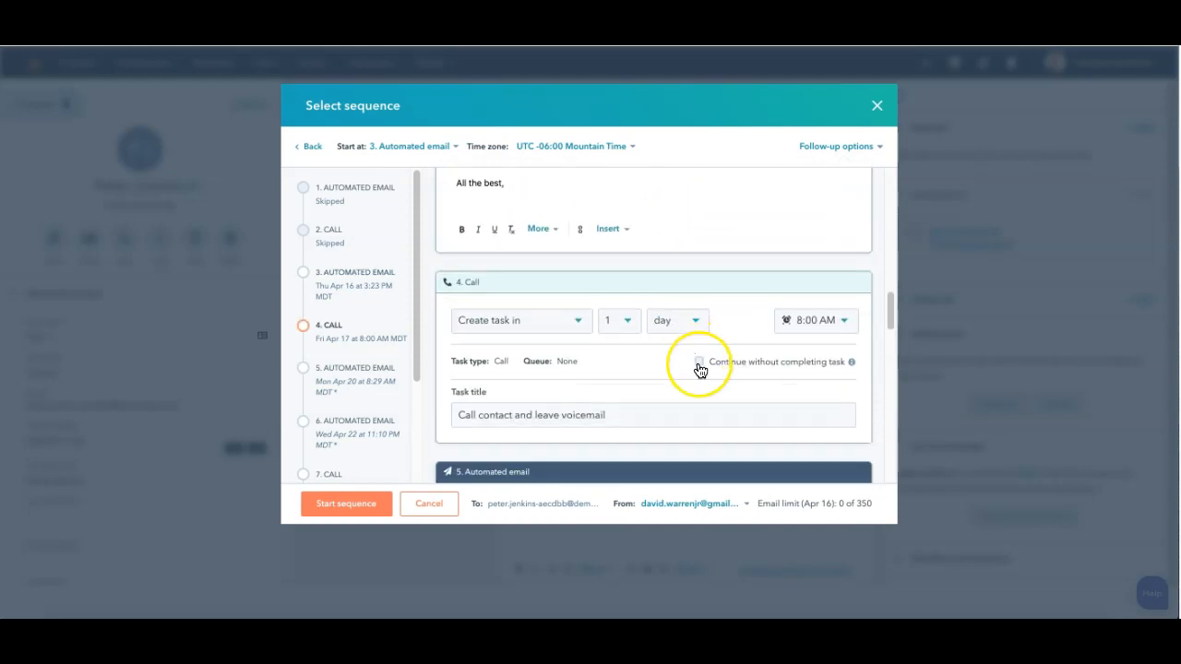
left_click(698, 363)
left_click(698, 363)
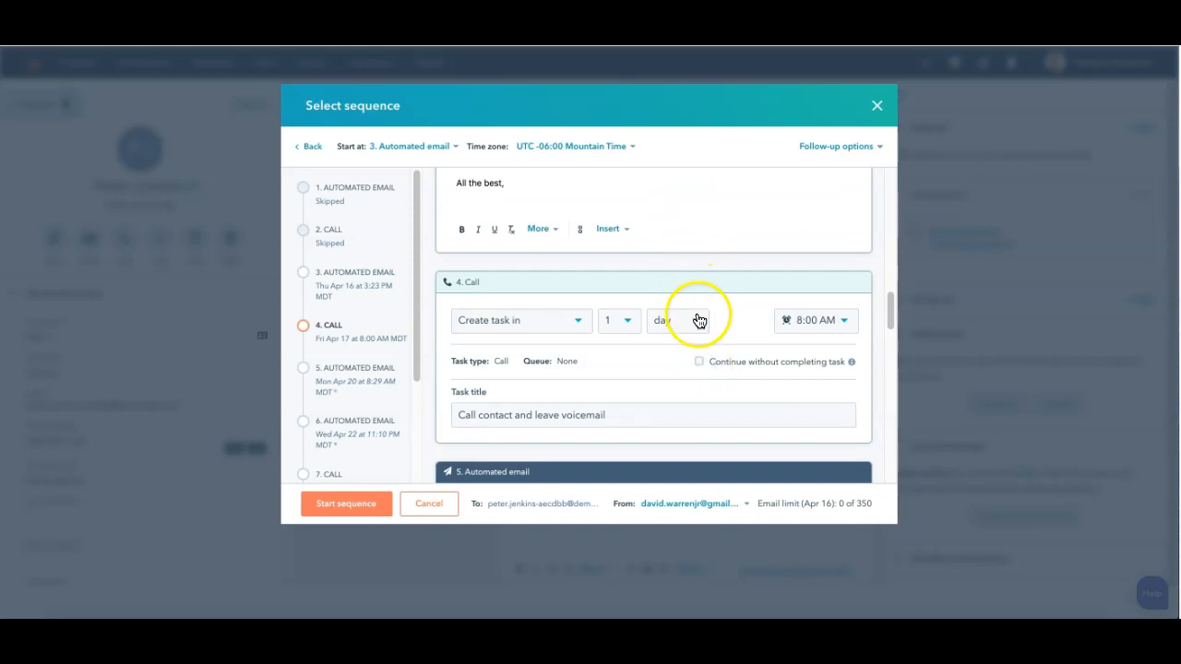
scroll(693, 313, "down", 2)
scroll(685, 368, "down", 2)
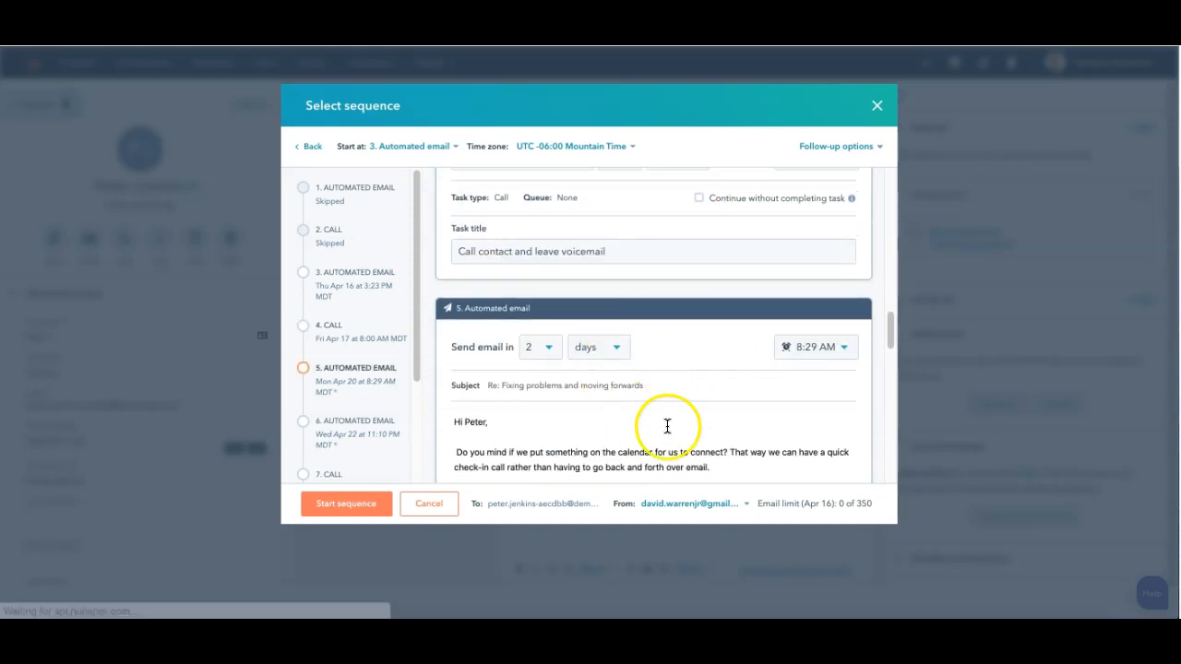
scroll(720, 257, "up", 1)
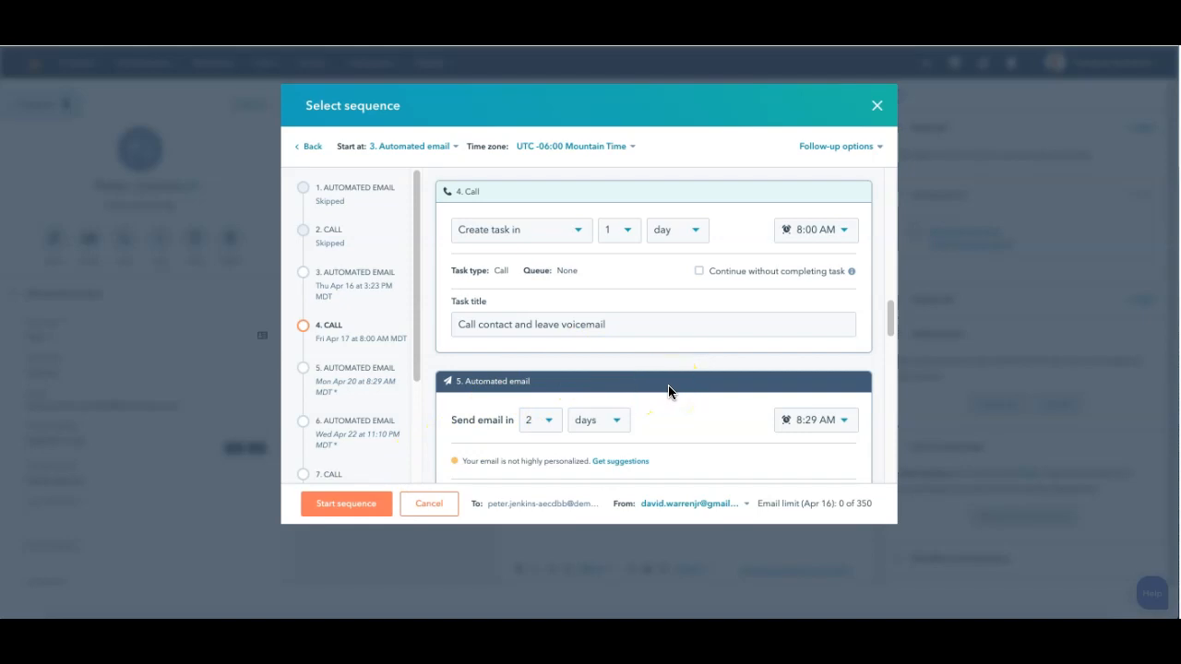
scroll(669, 392, "down", 3)
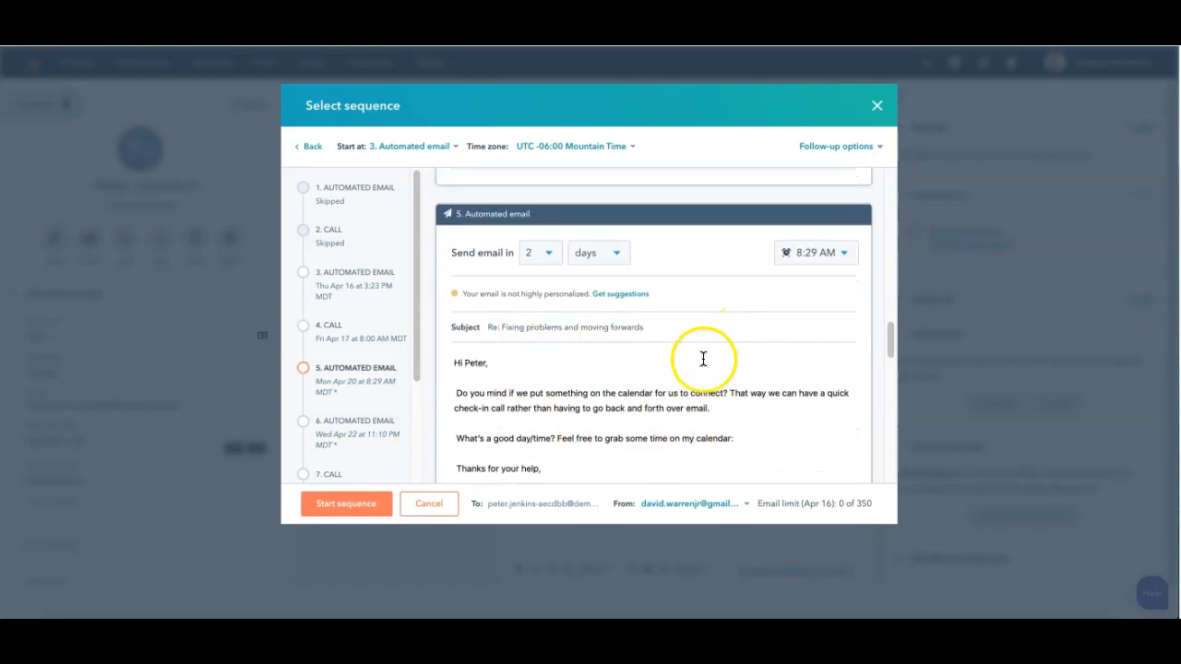
Step: Start the sequence for the contact, reload the record and return to the contacts list
left_click(346, 506)
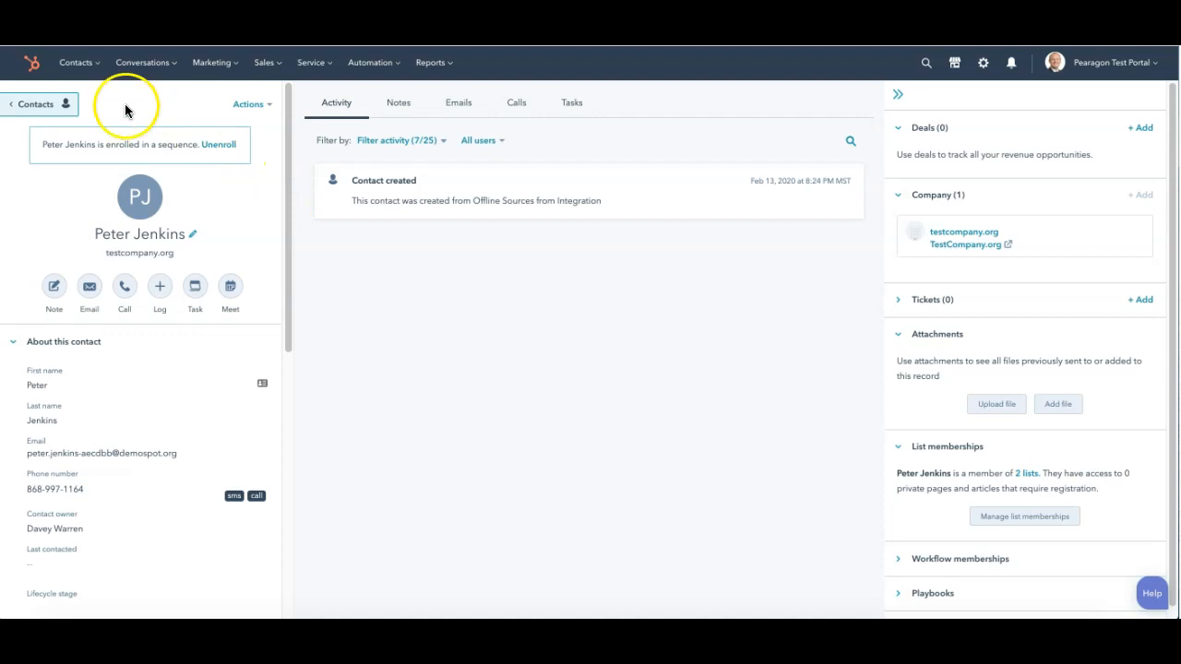
key("super+r")
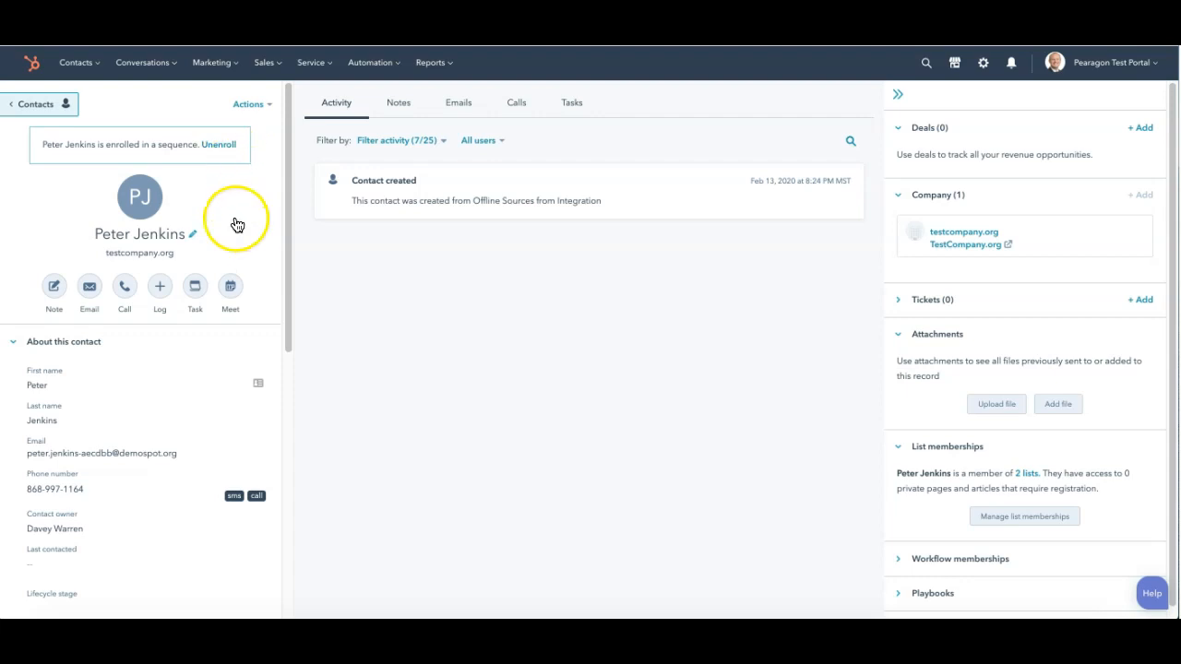
left_click(32, 106)
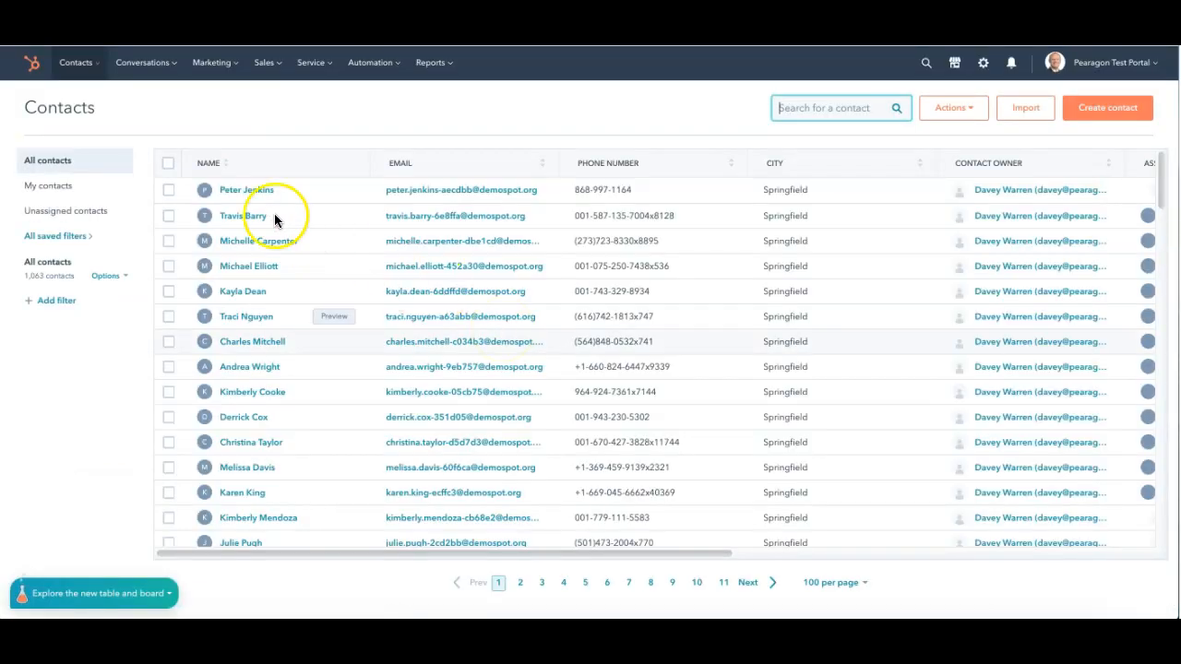
Step: Try to bulk-enroll all contacts on the page in a sequence, and clear the selection
left_click(167, 164)
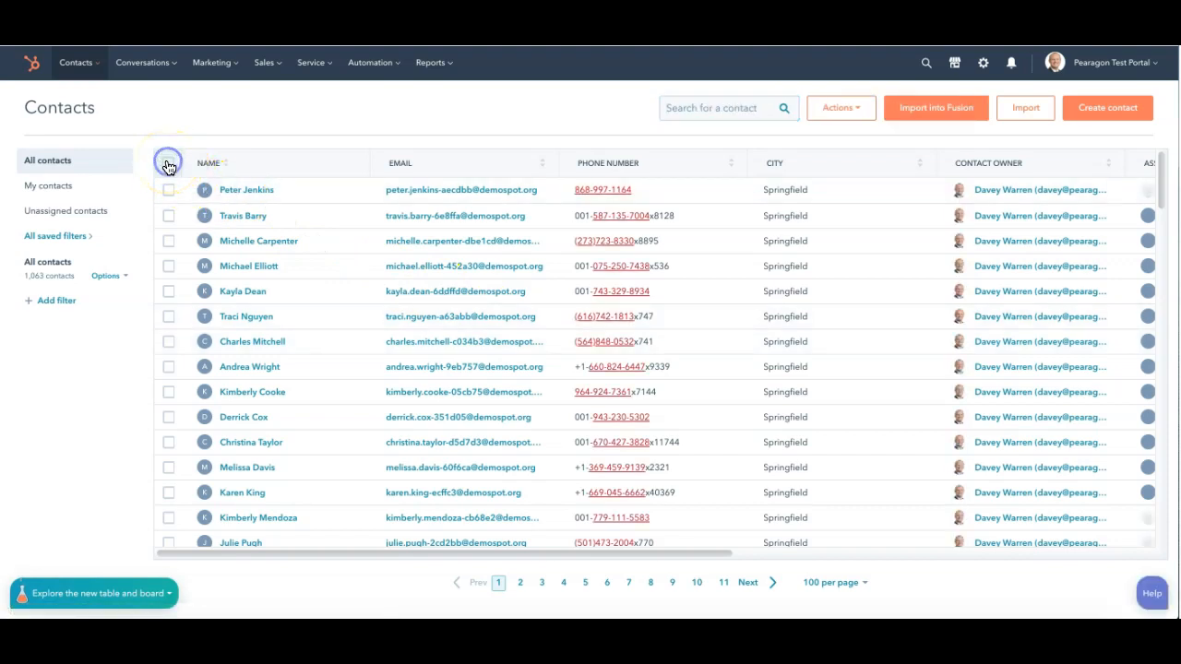
left_click(168, 165)
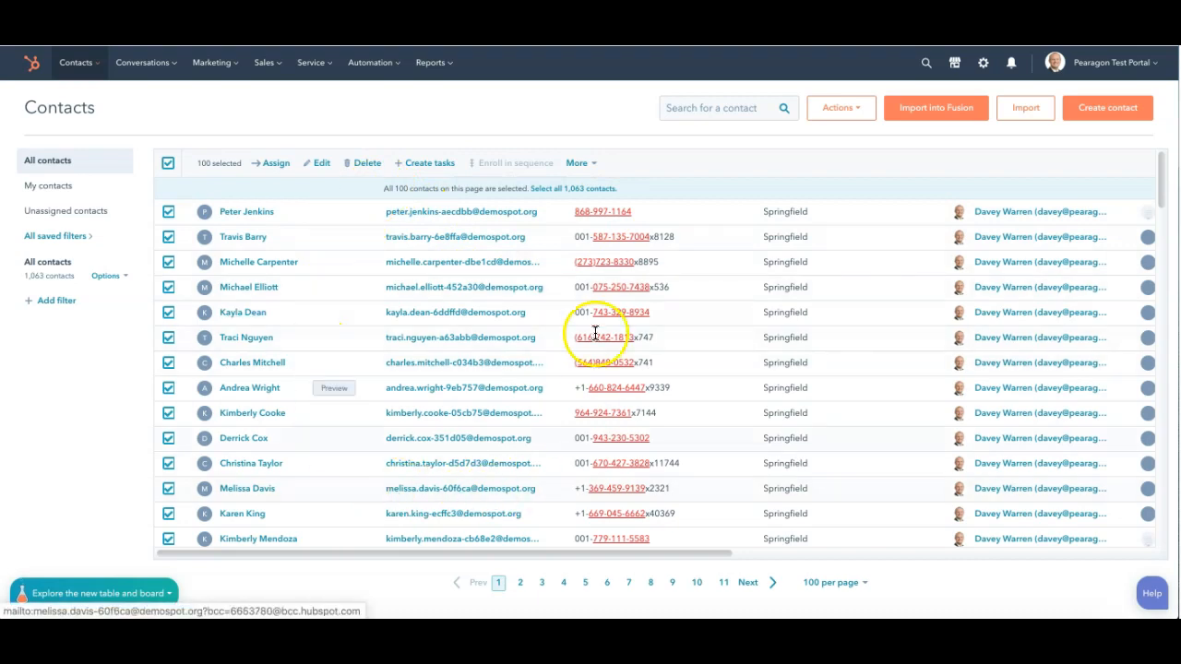
left_click(593, 163)
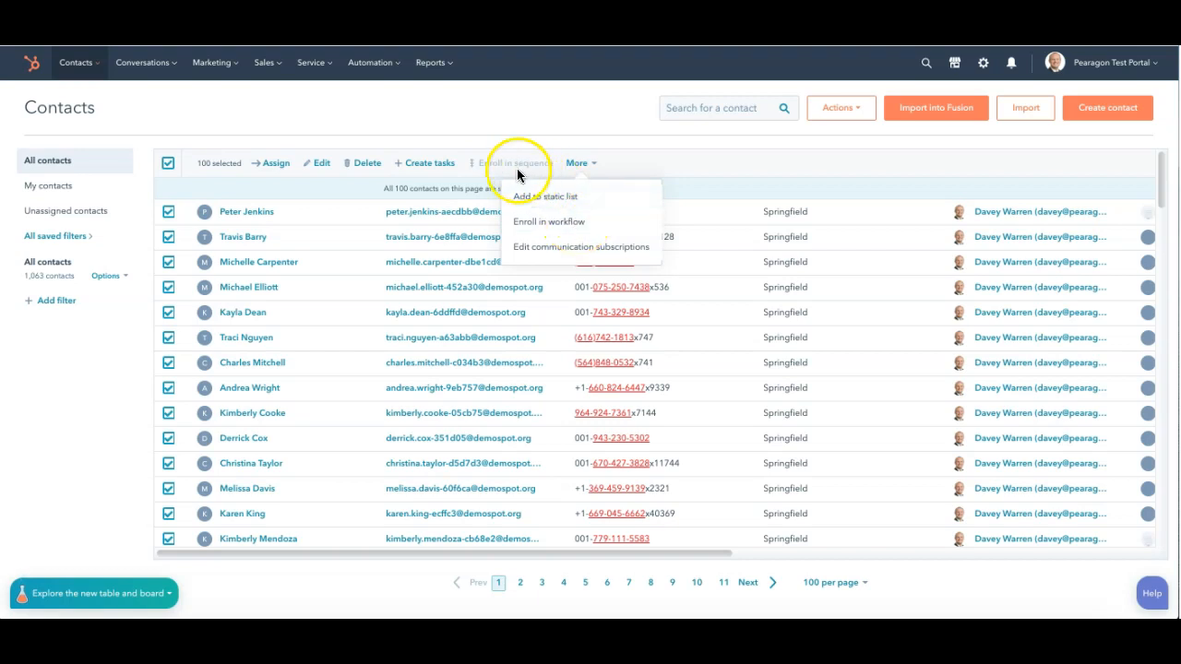
mouse_move(492, 167)
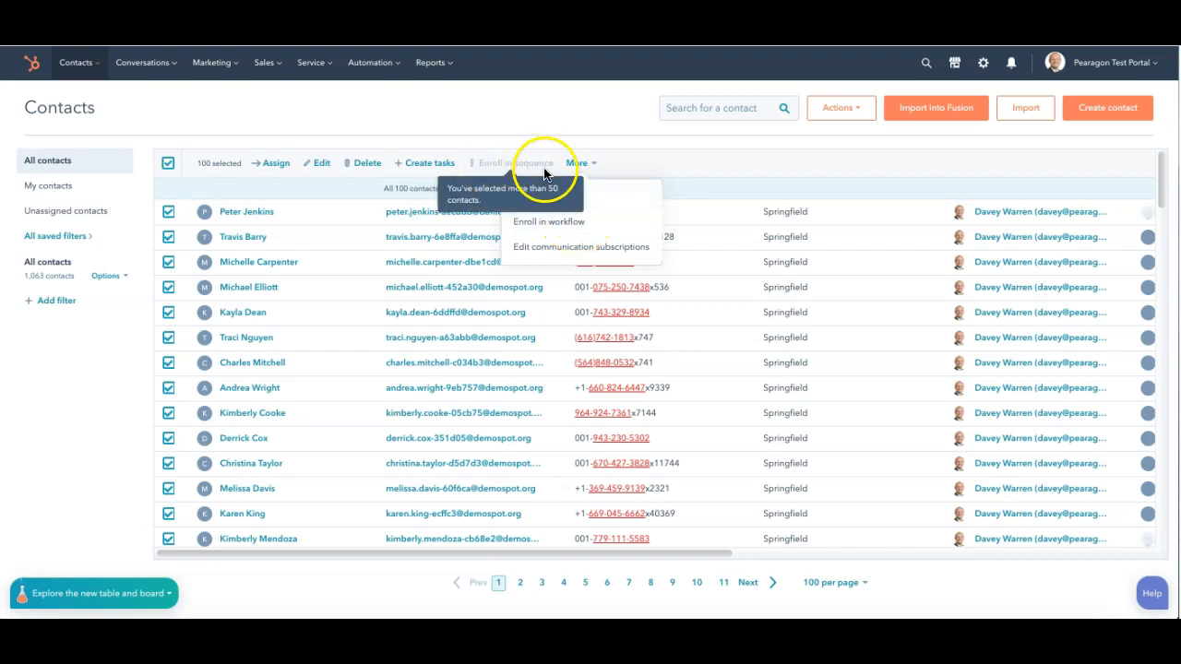
left_click(167, 165)
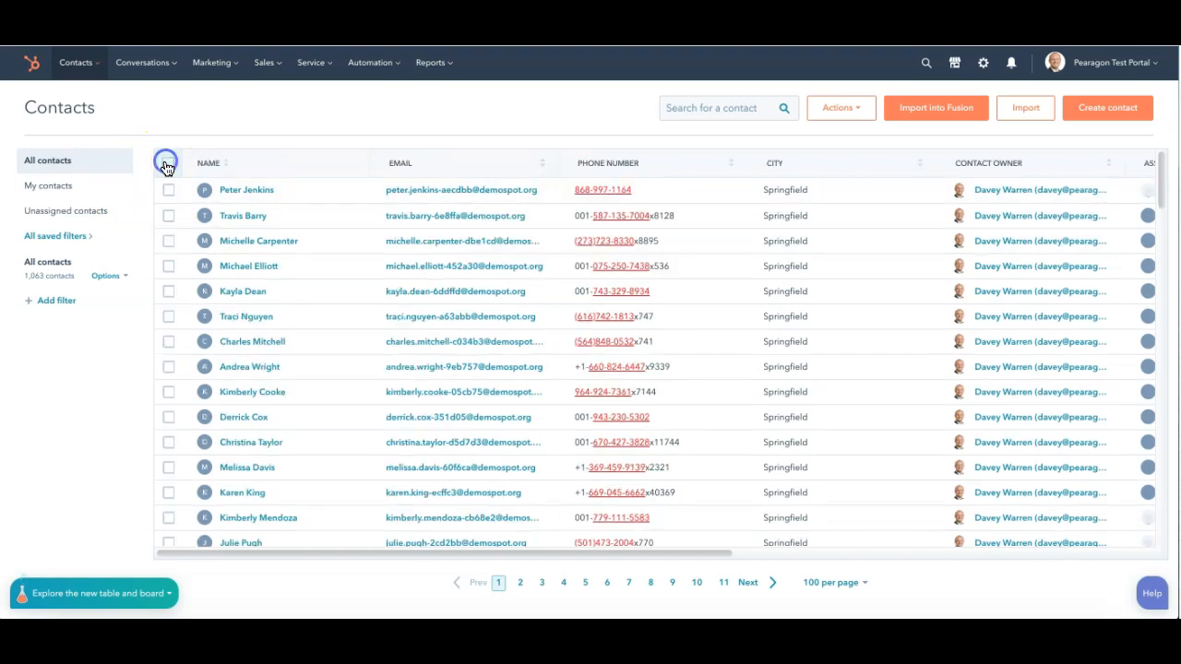
Step: Select the first seven contacts in the contacts list
left_click(169, 190)
left_click(169, 216)
left_click(168, 241)
left_click(169, 265)
left_click(169, 291)
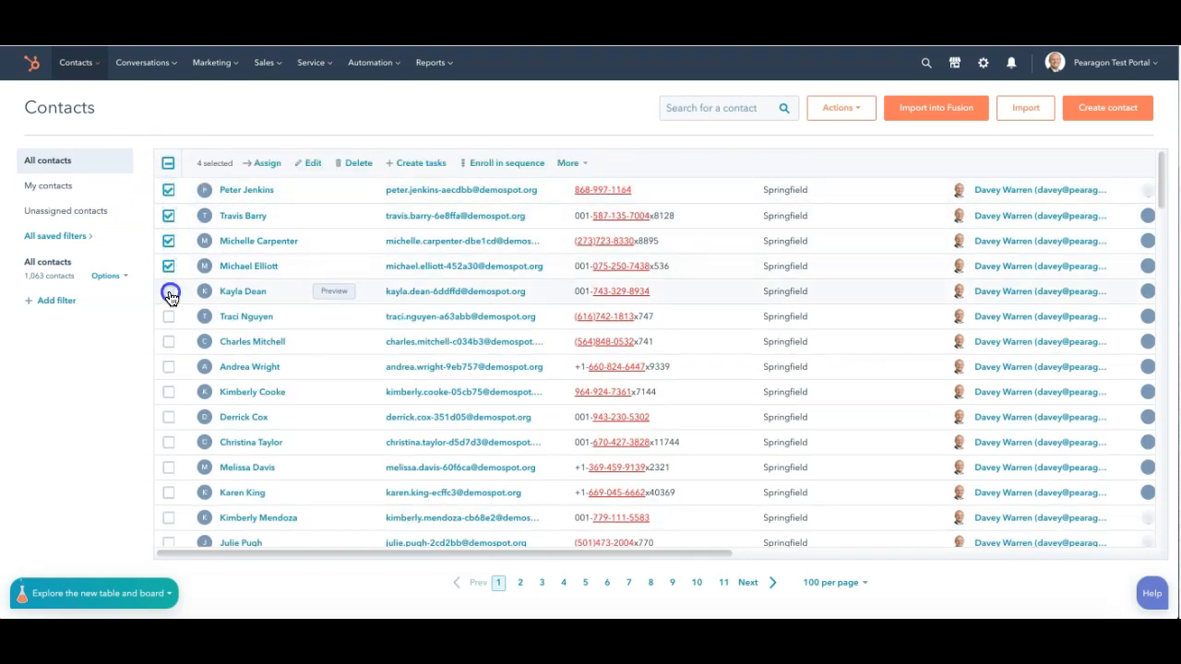
left_click(169, 316)
left_click(171, 347)
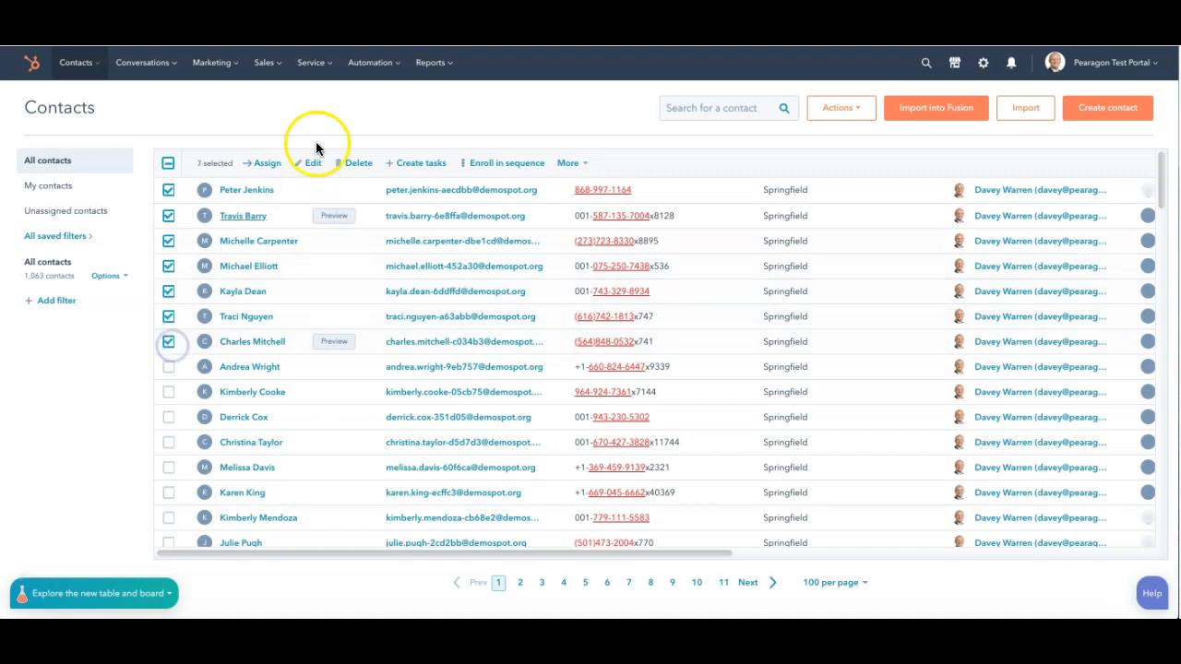
Step: Begin enrolling the seven selected contacts in a sequence, choosing the sequence and continuing with the 6 eligible contacts
left_click(503, 164)
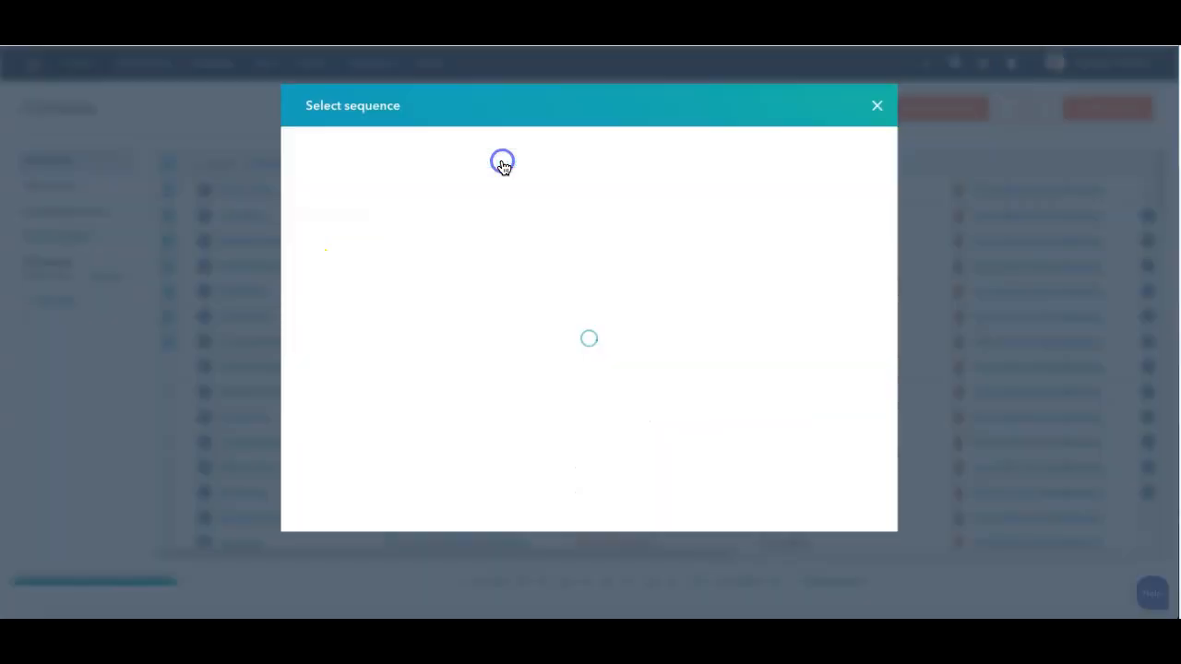
left_click(391, 242)
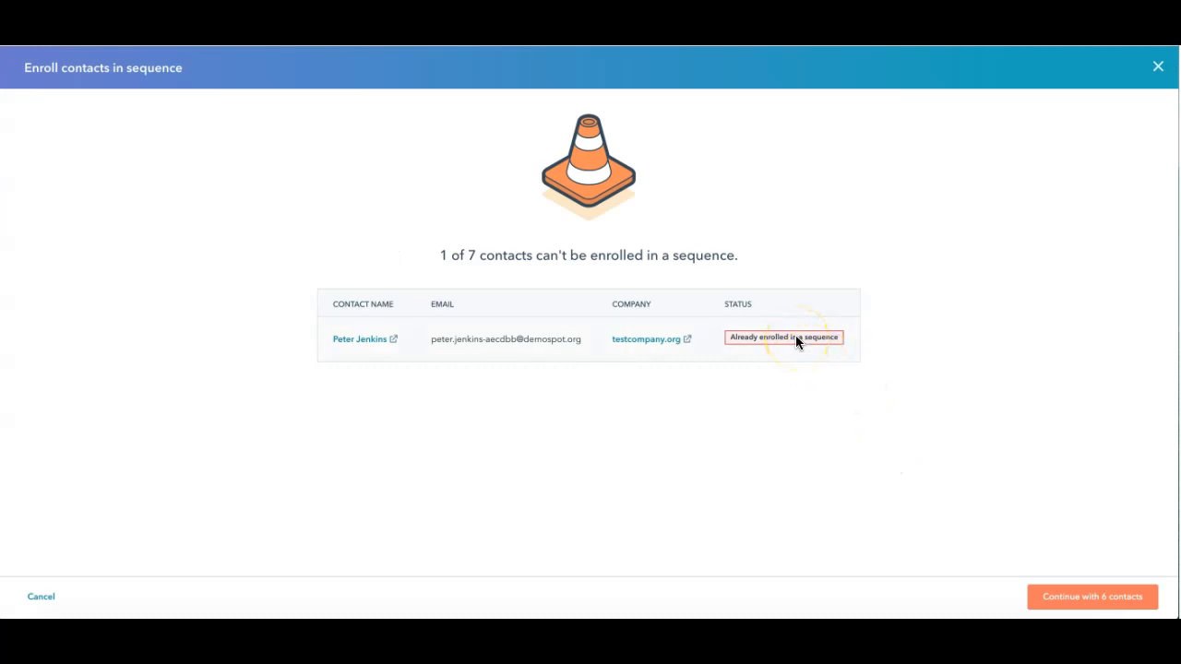
left_click(1097, 597)
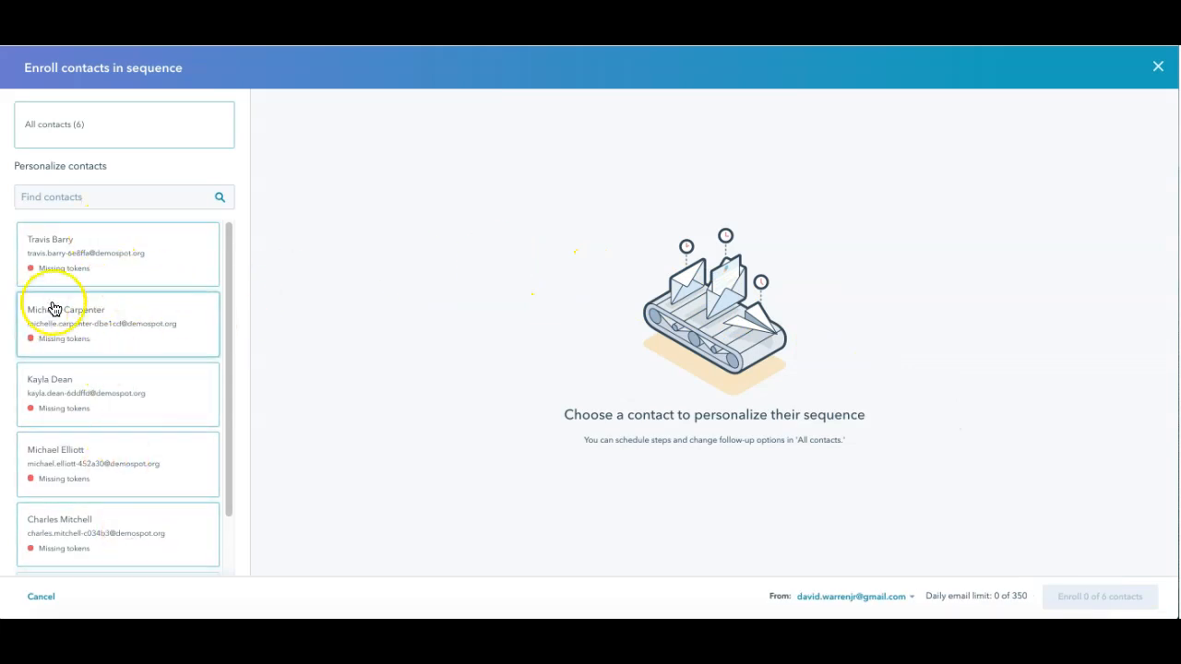
Step: Examine the personalized sequence content and missing tokens for each of the first five contacts, and close the enrollment without enrolling anyone
left_click(186, 262)
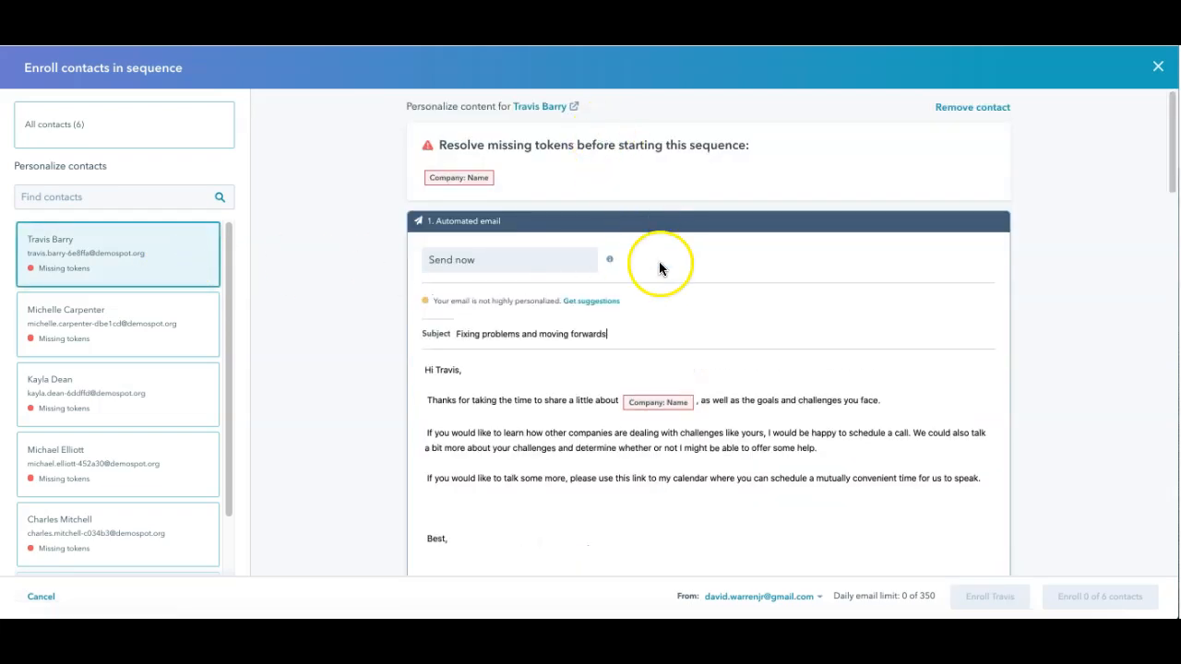
left_click(169, 323)
left_click(172, 385)
left_click(171, 461)
left_click(171, 526)
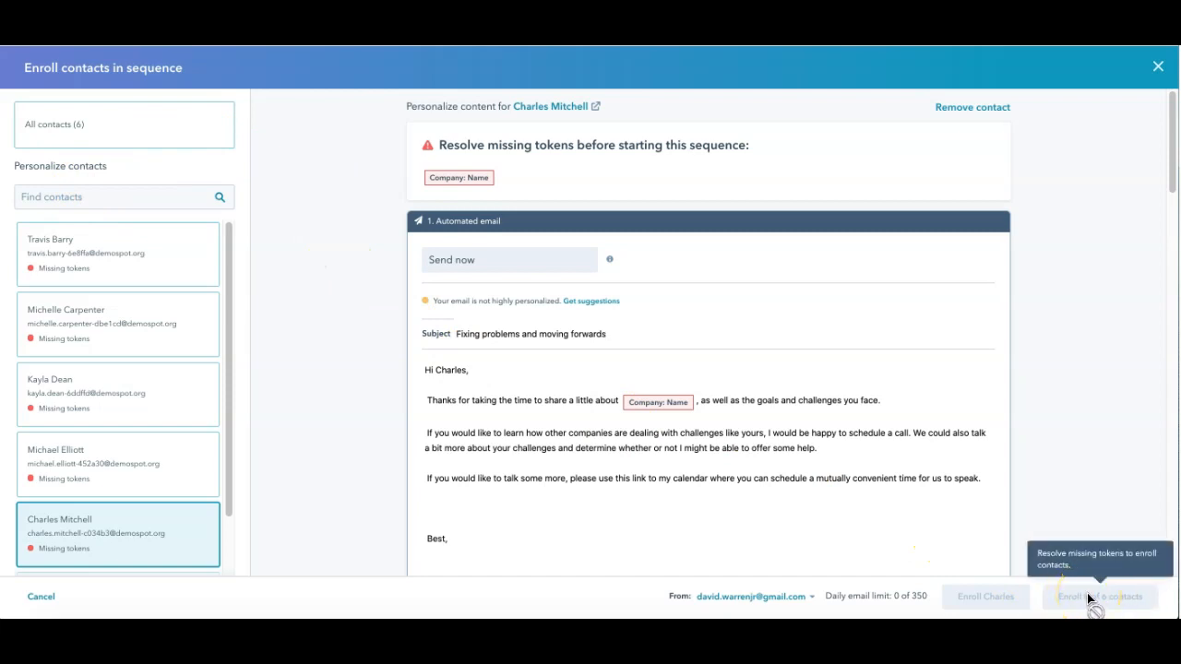
left_click(1159, 71)
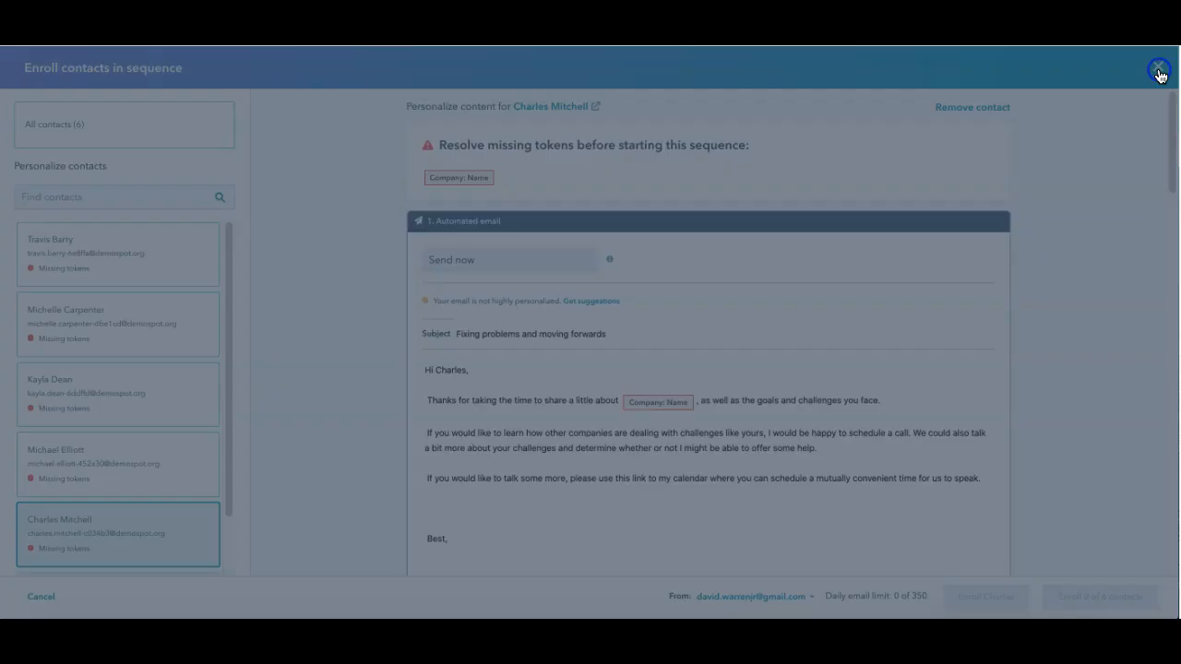